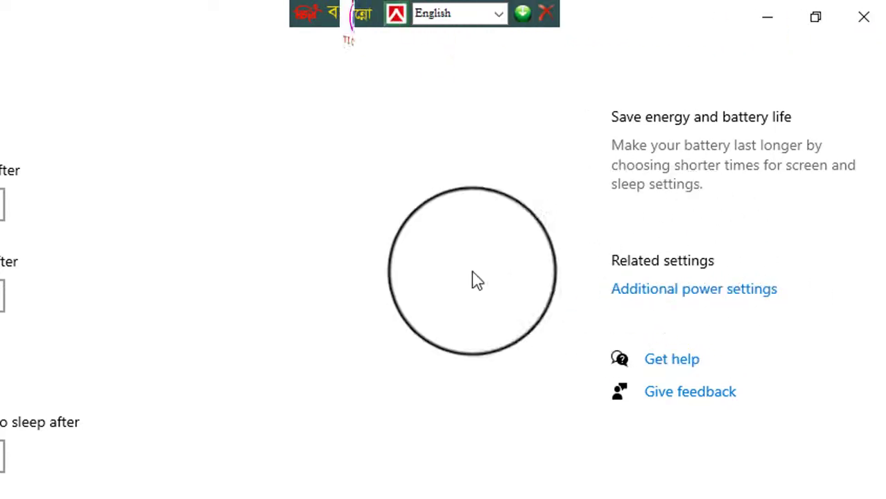
Open the advanced power settings of the Balanced plan from the additional power settings.
{"action": "left_click", "coordinate": [661, 305]}
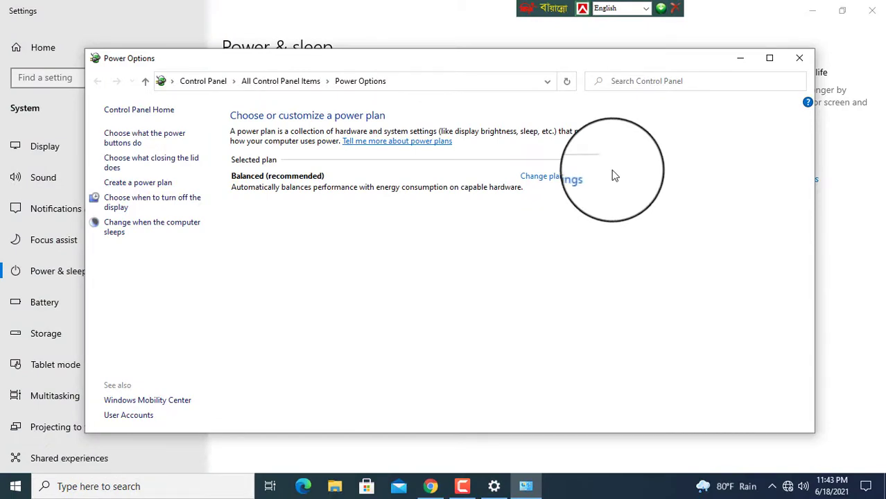
{"action": "left_click", "coordinate": [553, 178]}
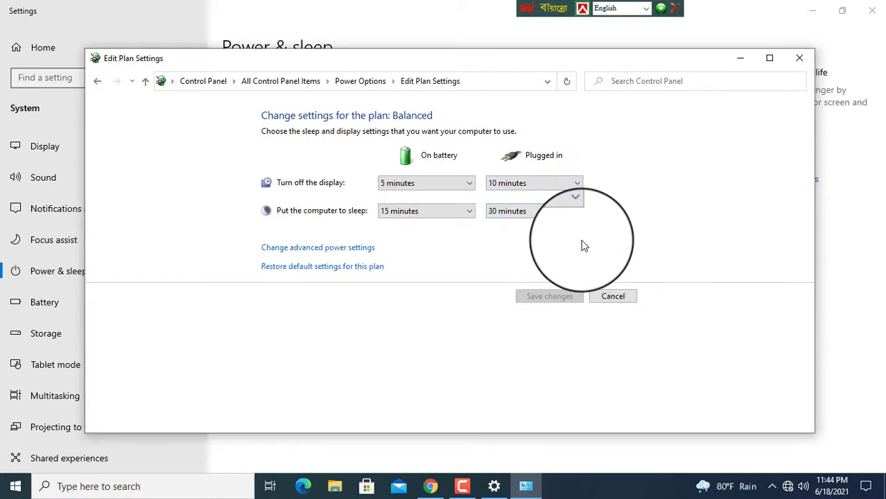
{"action": "left_click", "coordinate": [315, 251]}
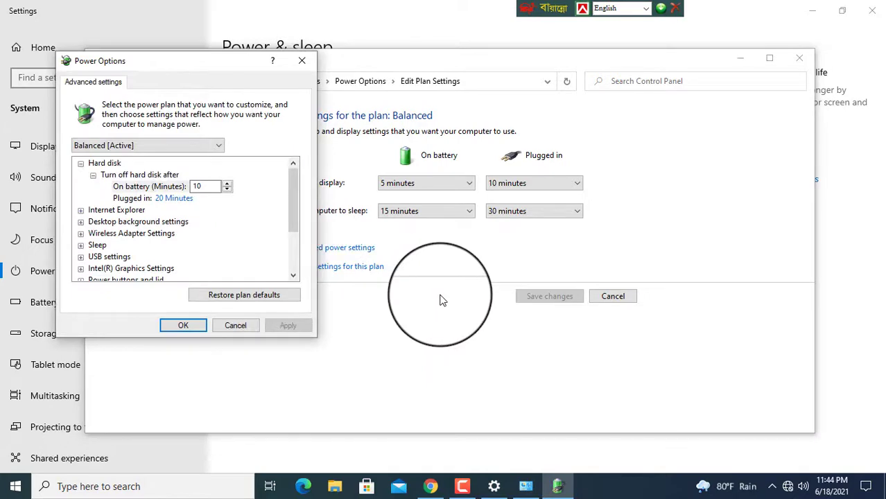
{"action": "left_click_drag", "start_coordinate": [216, 66], "coordinate": [484, 79]}
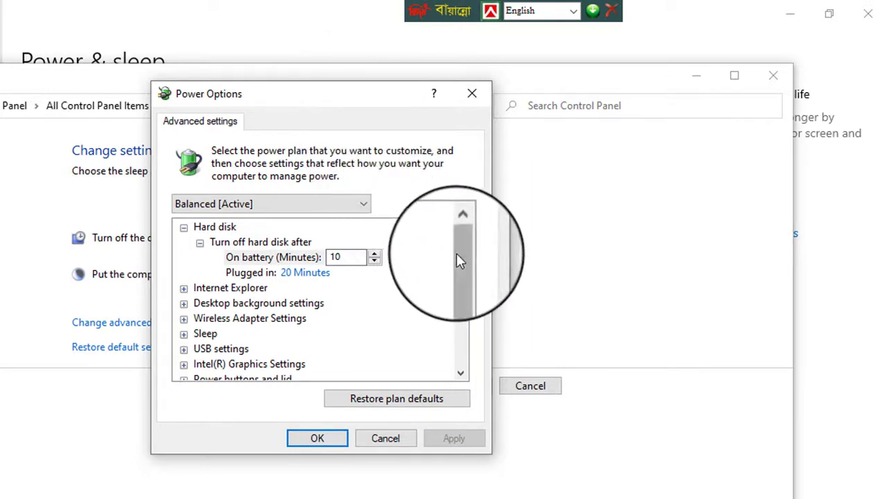
Expand Link State Power Management under PCI Express in the advanced power settings.
{"action": "left_click_drag", "start_coordinate": [458, 252], "coordinate": [468, 289]}
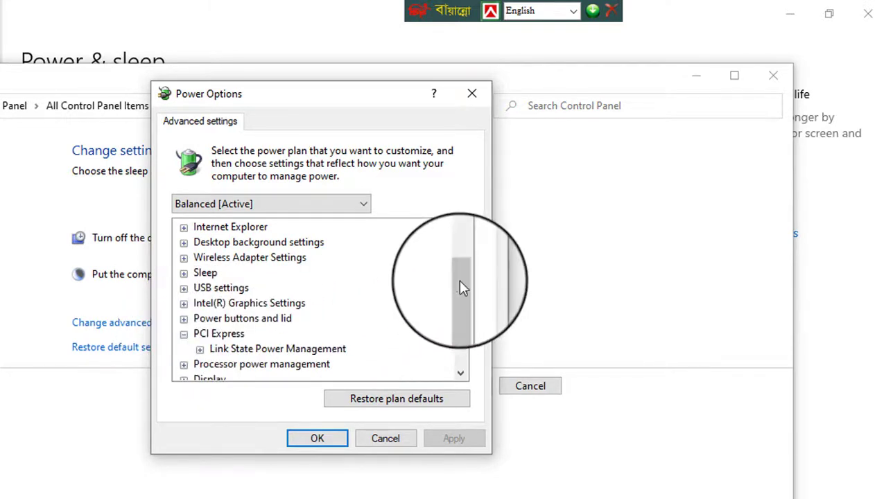
{"action": "left_click_drag", "start_coordinate": [463, 278], "coordinate": [469, 299]}
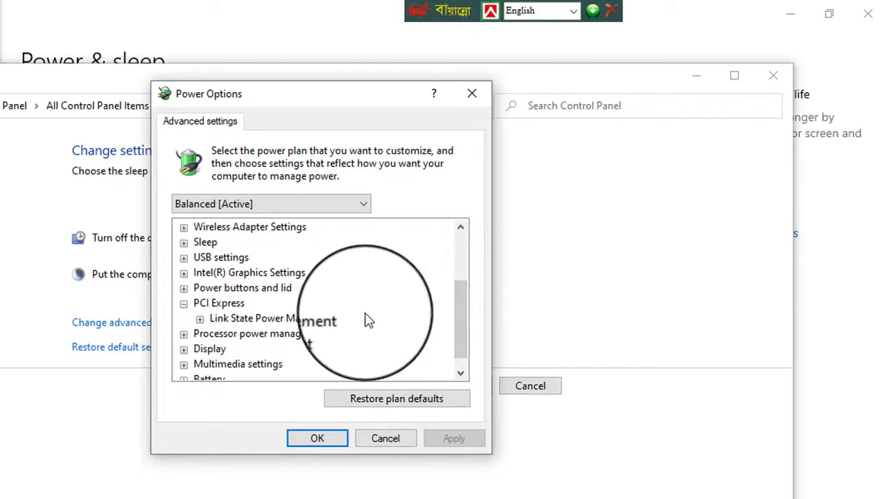
{"action": "mouse_move", "coordinate": [230, 330]}
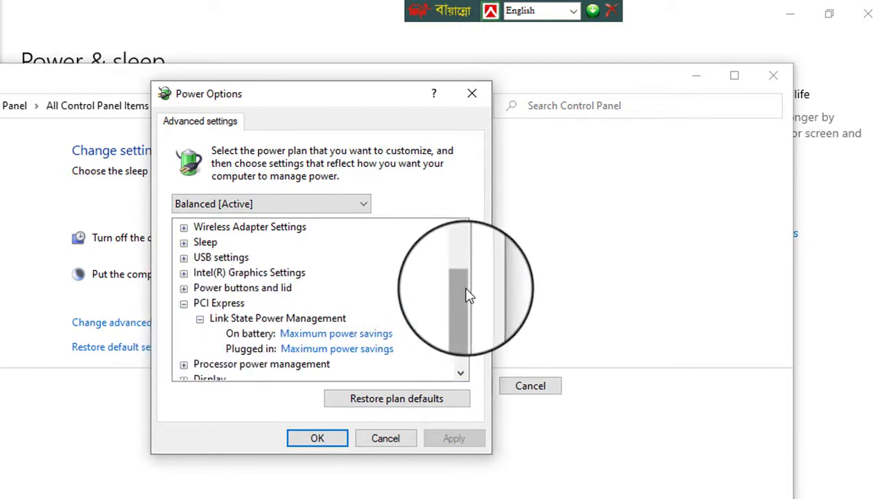
{"action": "left_click_drag", "start_coordinate": [467, 296], "coordinate": [466, 305]}
{"action": "mouse_move", "coordinate": [272, 323]}
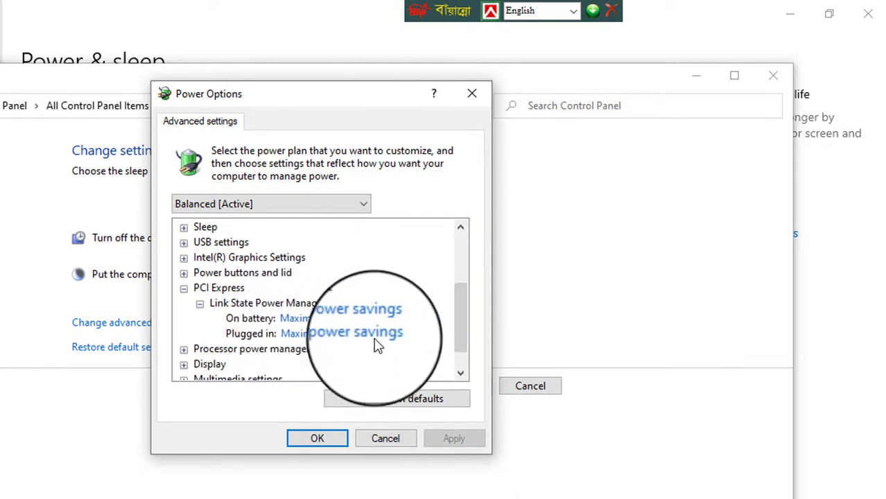
Set Link State Power Management to Off for both On battery and Plugged in, and apply the change.
{"action": "left_click", "coordinate": [316, 326]}
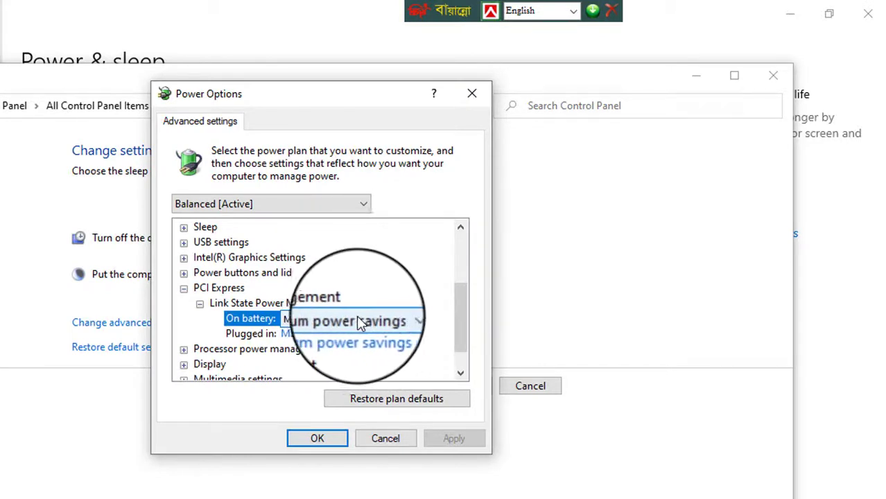
{"action": "left_click", "coordinate": [400, 320]}
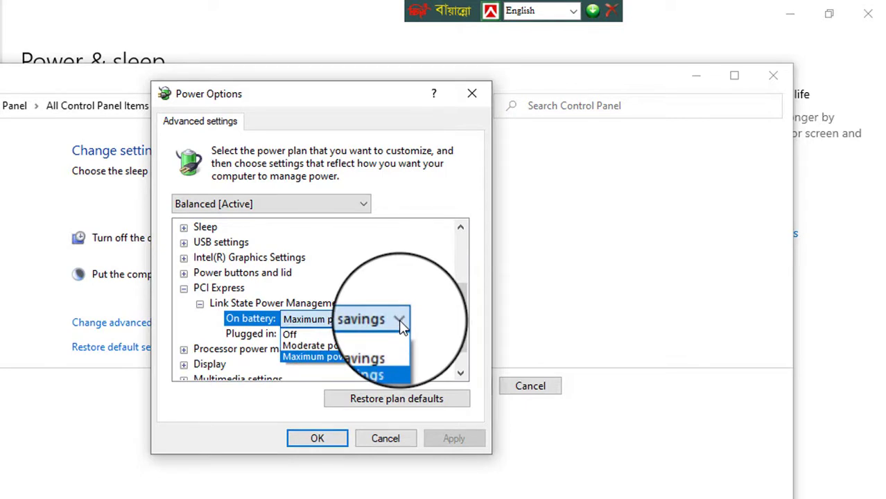
{"action": "left_click", "coordinate": [299, 335]}
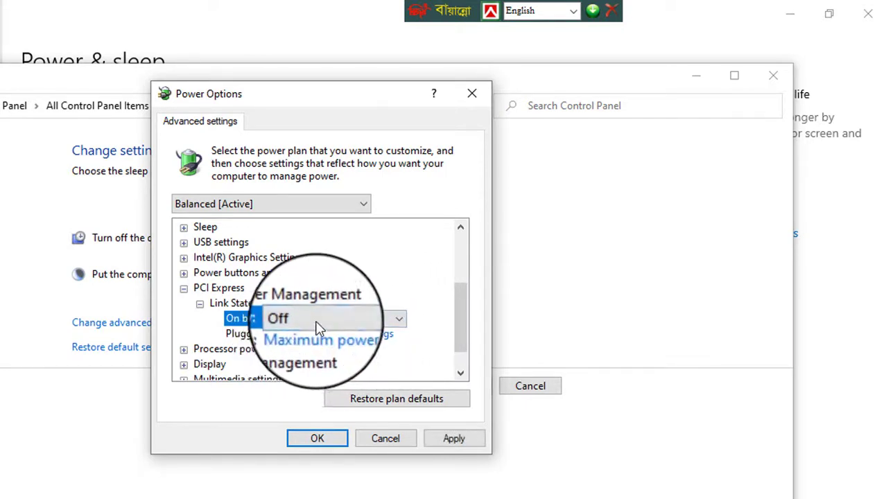
{"action": "left_click", "coordinate": [381, 335]}
{"action": "left_click", "coordinate": [402, 337]}
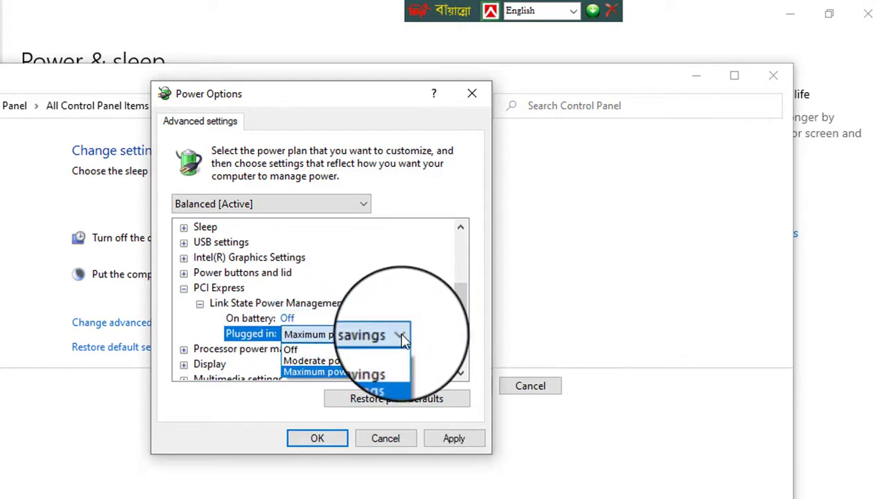
{"action": "left_click", "coordinate": [299, 352]}
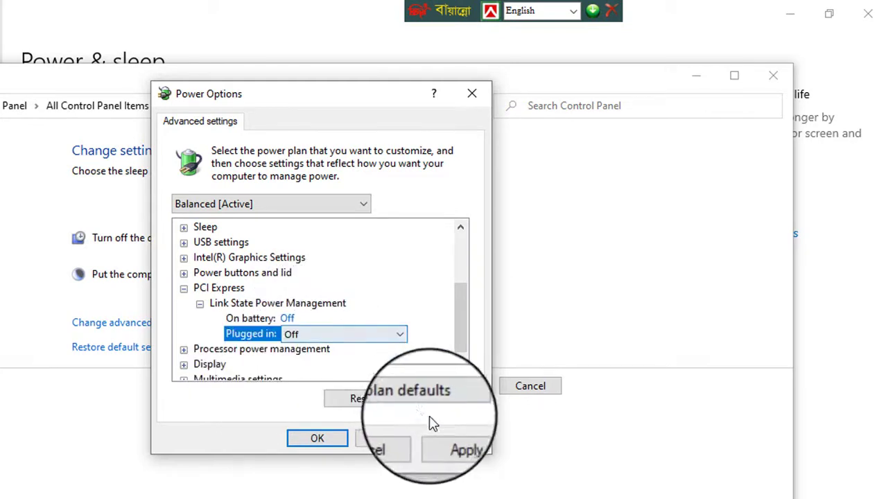
{"action": "left_click", "coordinate": [456, 443]}
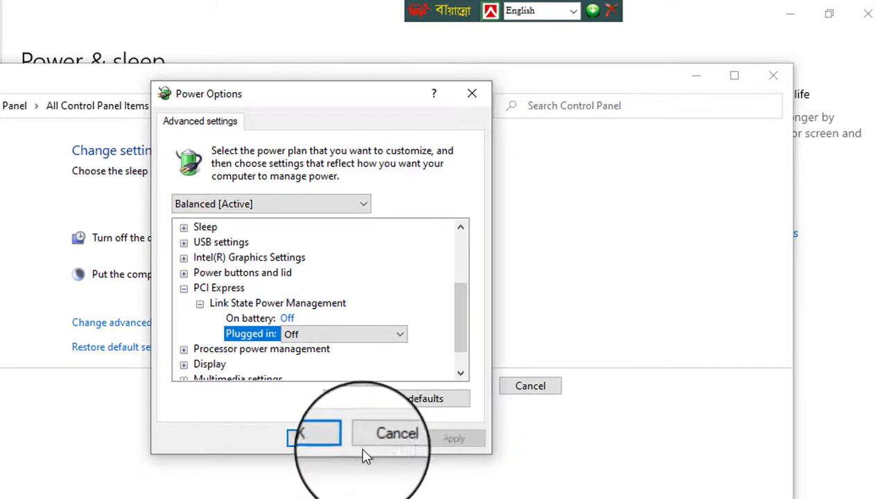
{"action": "left_click", "coordinate": [318, 441]}
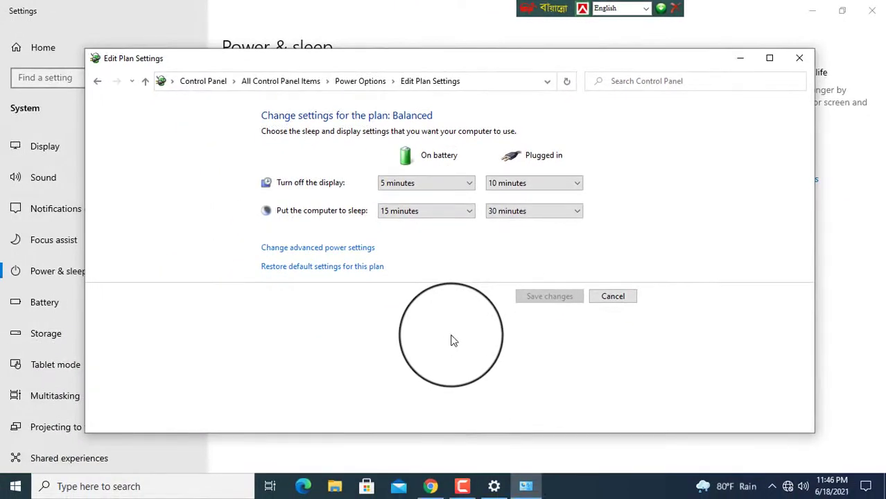
Close the plan settings and the Settings window, and refresh the desktop.
{"action": "left_click", "coordinate": [800, 61]}
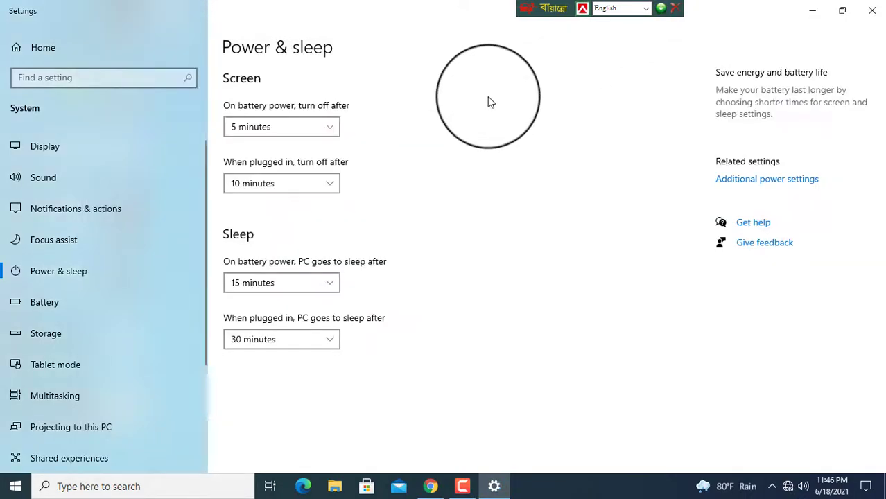
{"action": "left_click", "coordinate": [871, 12]}
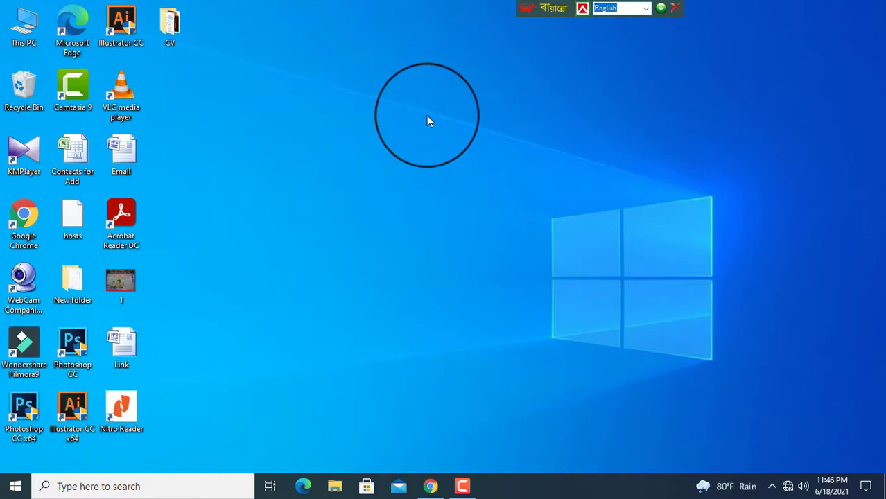
{"action": "right_click", "coordinate": [425, 176]}
{"action": "left_click", "coordinate": [428, 214]}
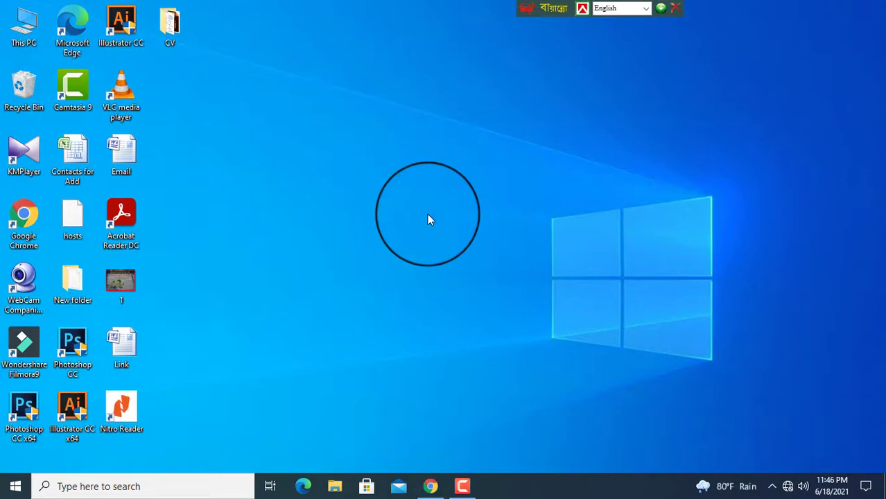
Search Windows for "device manager", open Device Manager and maximize its window.
{"action": "left_click", "coordinate": [75, 487]}
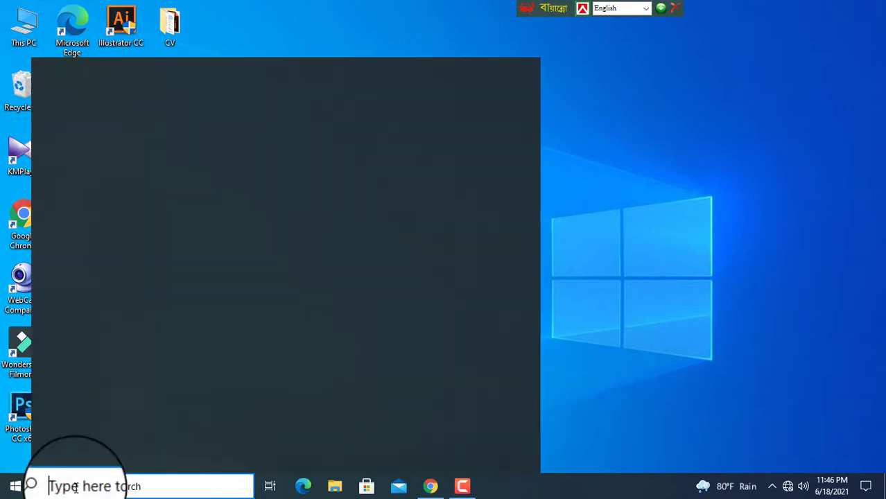
{"action": "type", "text": "devi"}
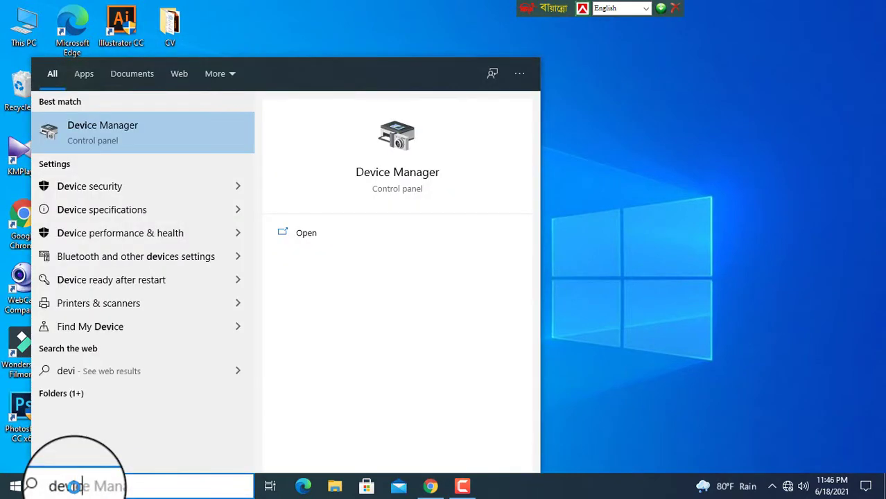
{"action": "type", "text": "ce mana"}
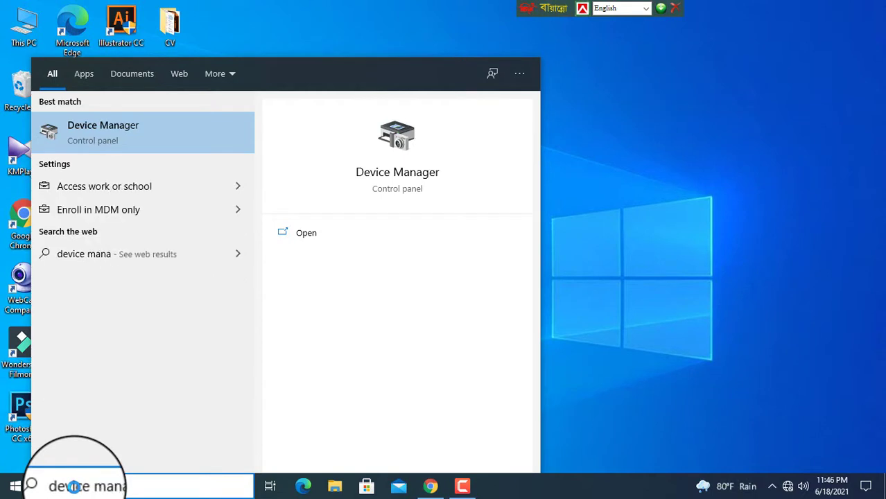
{"action": "type", "text": "ger"}
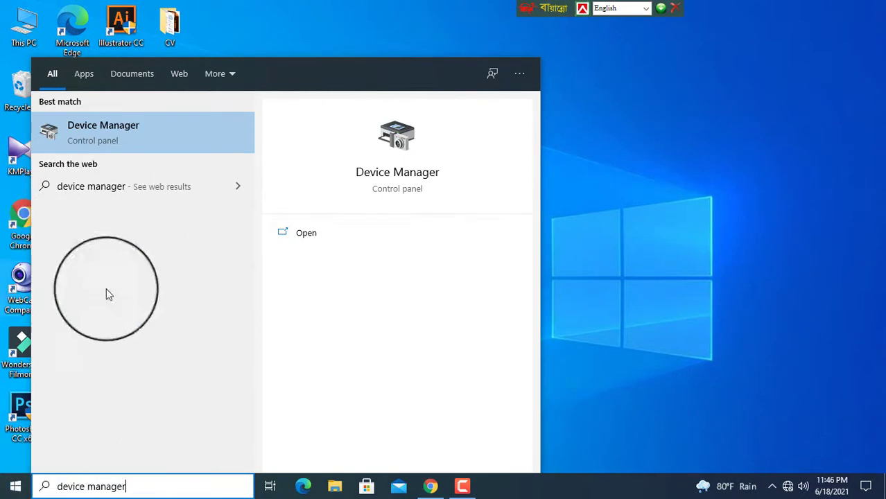
{"action": "left_click", "coordinate": [111, 128]}
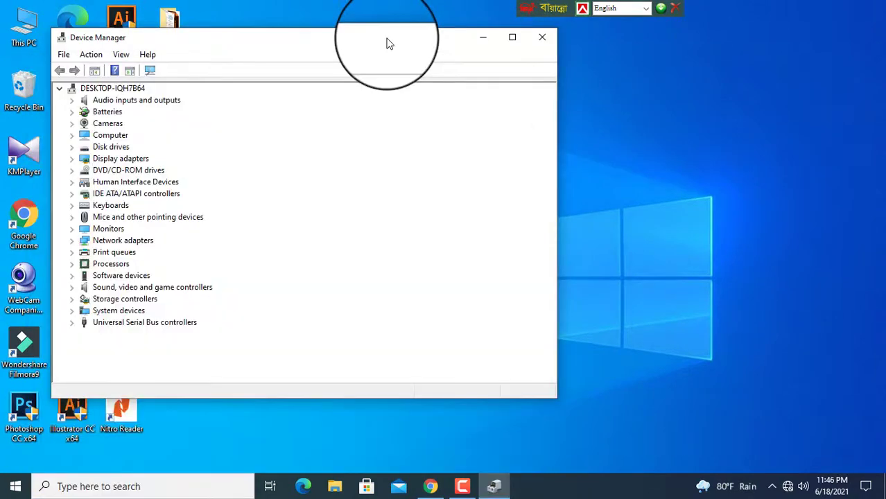
{"action": "left_click_drag", "start_coordinate": [380, 47], "coordinate": [533, 63]}
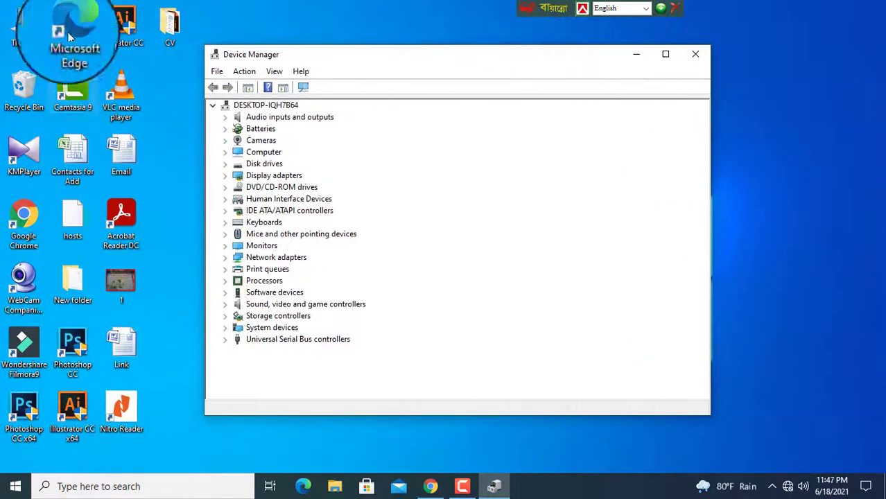
{"action": "left_click", "coordinate": [665, 53]}
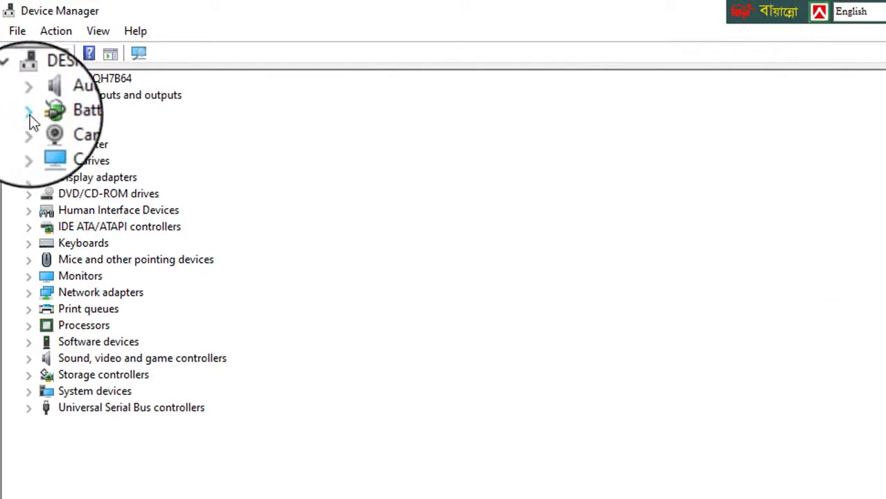
Disable the Microsoft ACPI-Compliant Control Method Battery under Batteries and close Device Manager.
{"action": "left_click", "coordinate": [11, 81]}
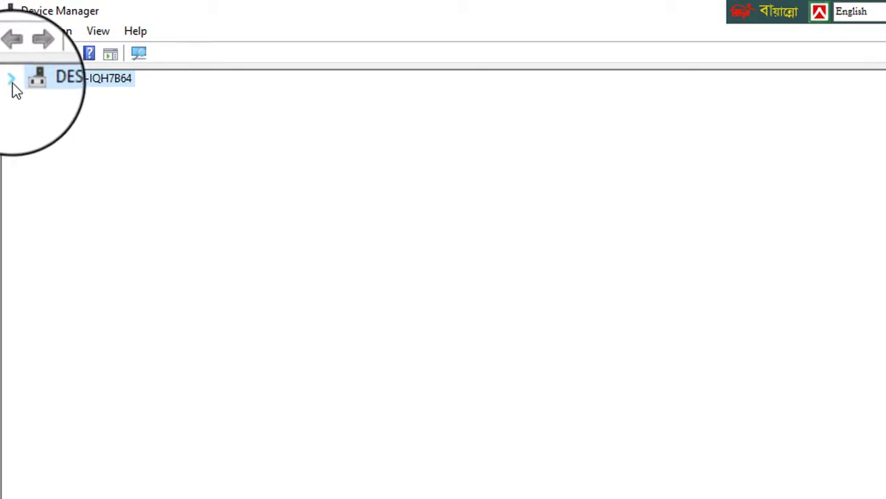
{"action": "left_click", "coordinate": [12, 84]}
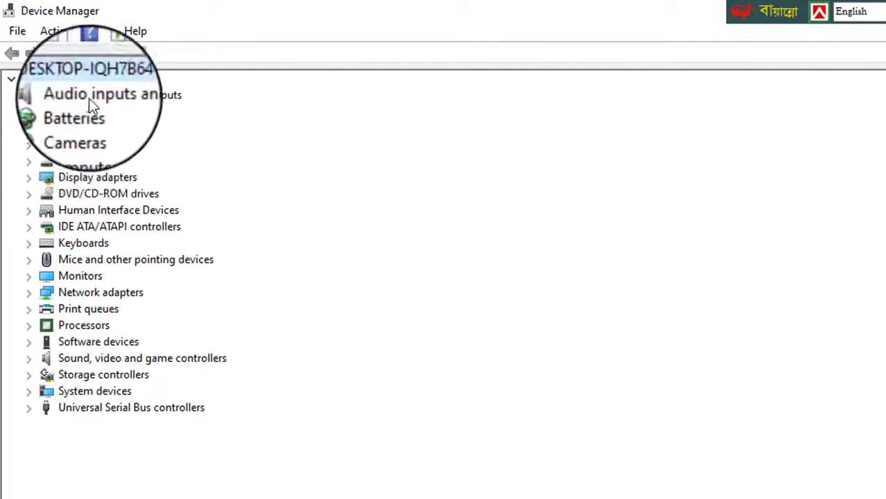
{"action": "left_click", "coordinate": [29, 114]}
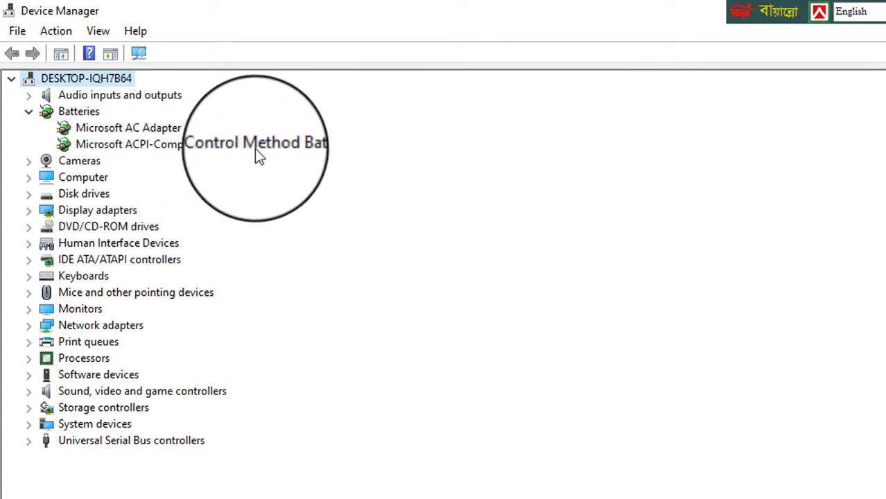
{"action": "right_click", "coordinate": [192, 145]}
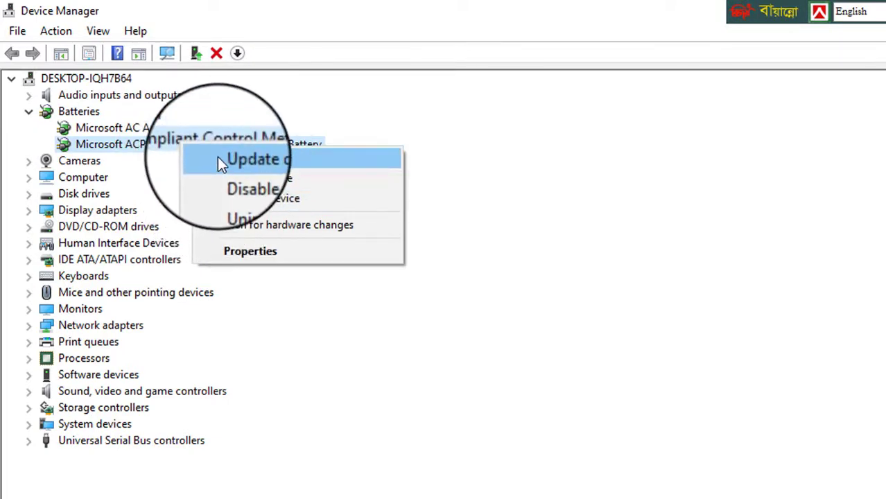
{"action": "left_click", "coordinate": [245, 179]}
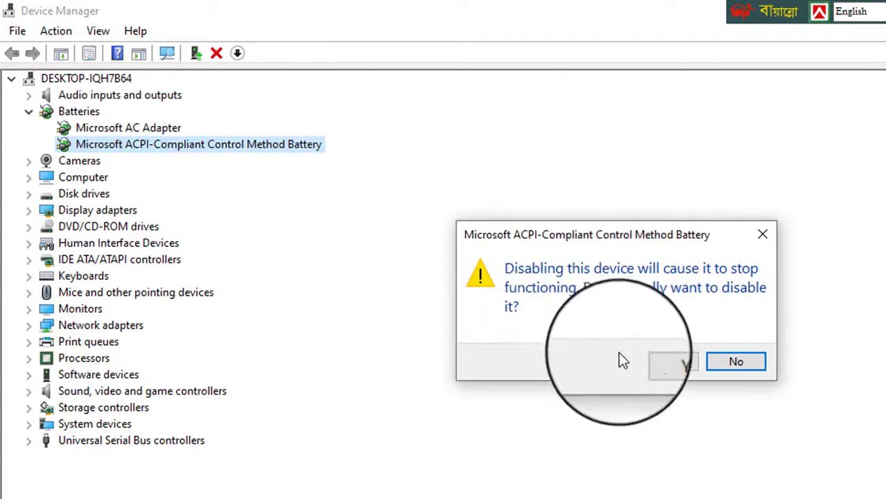
{"action": "left_click", "coordinate": [659, 359]}
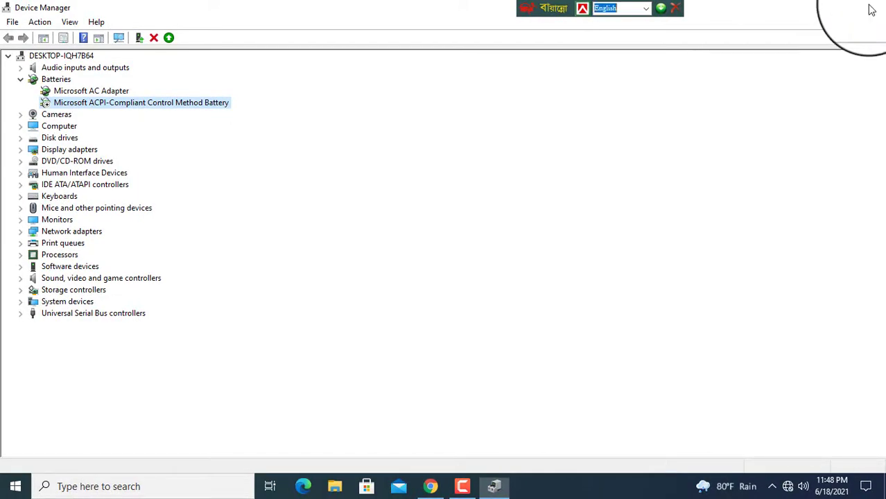
{"action": "left_click", "coordinate": [872, 10]}
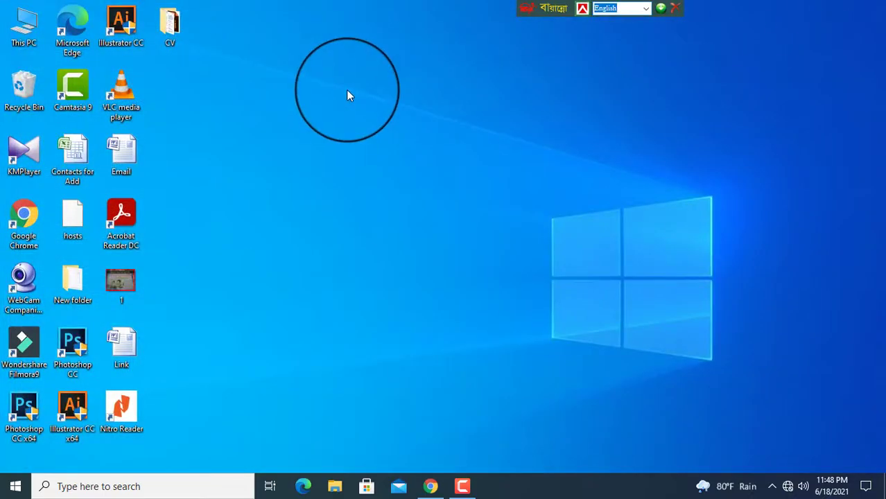